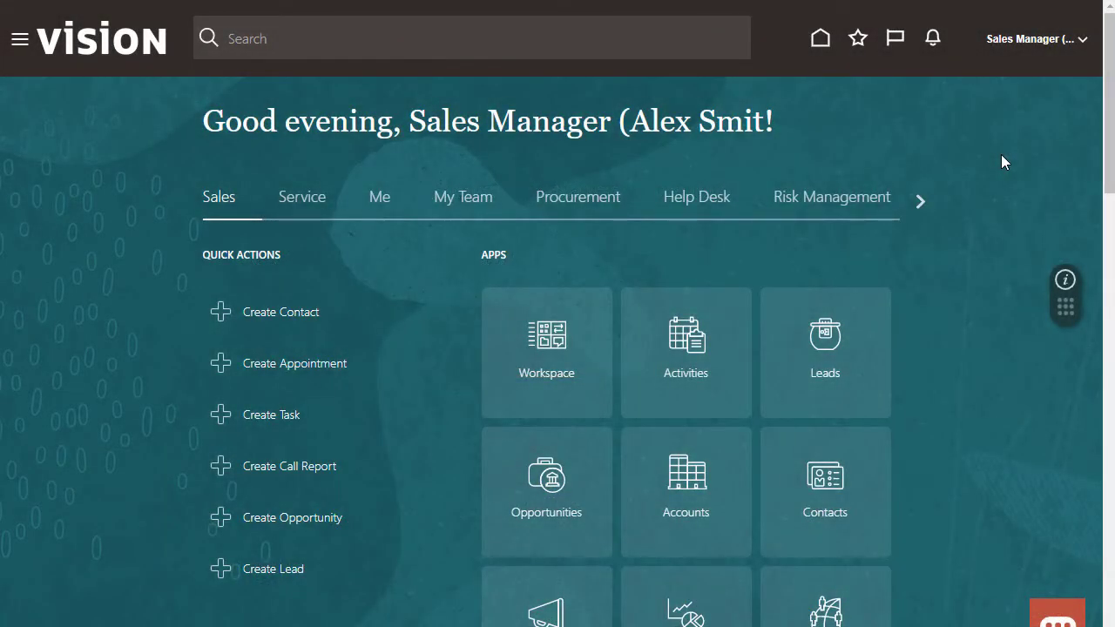
drag(1109, 105, 1111, 216)
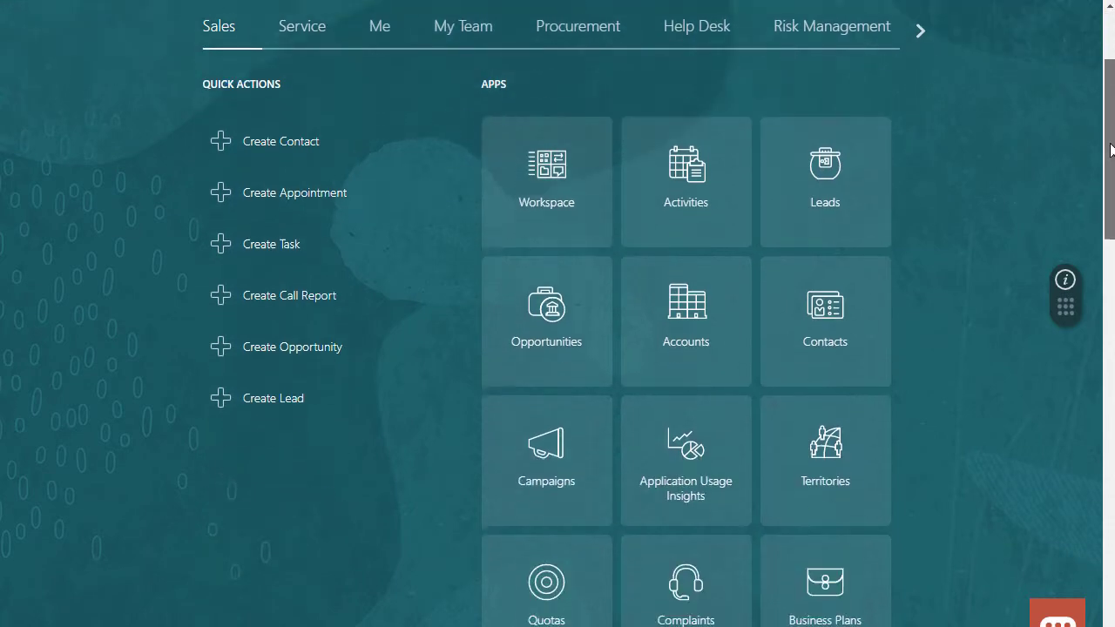
Step: Filter the Territories work area to territories owned by Peter Branch
click(819, 213)
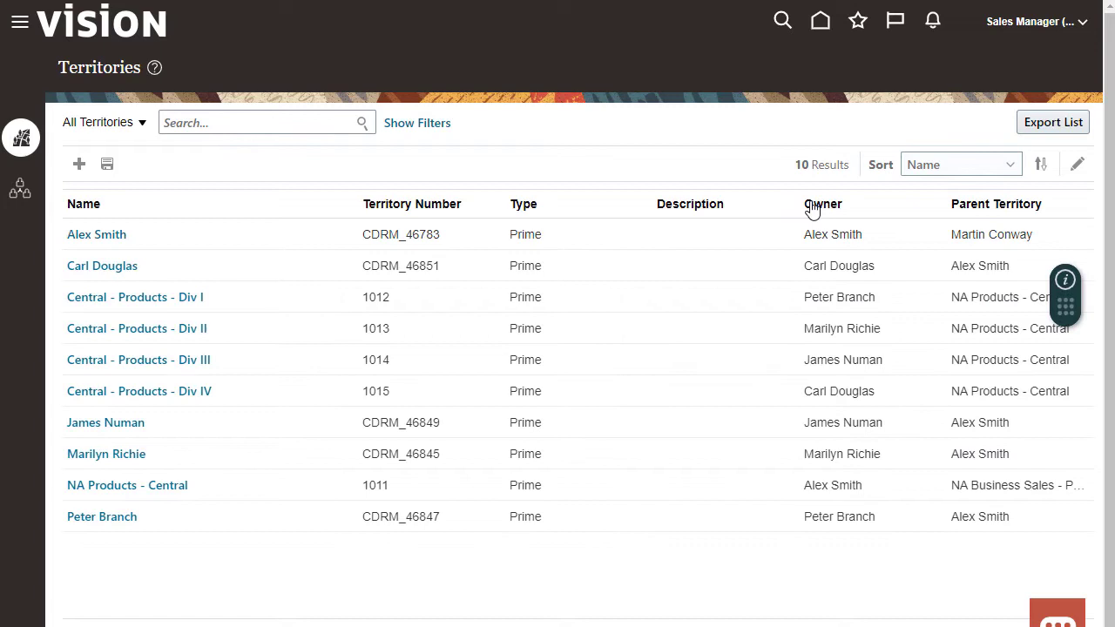
click(400, 123)
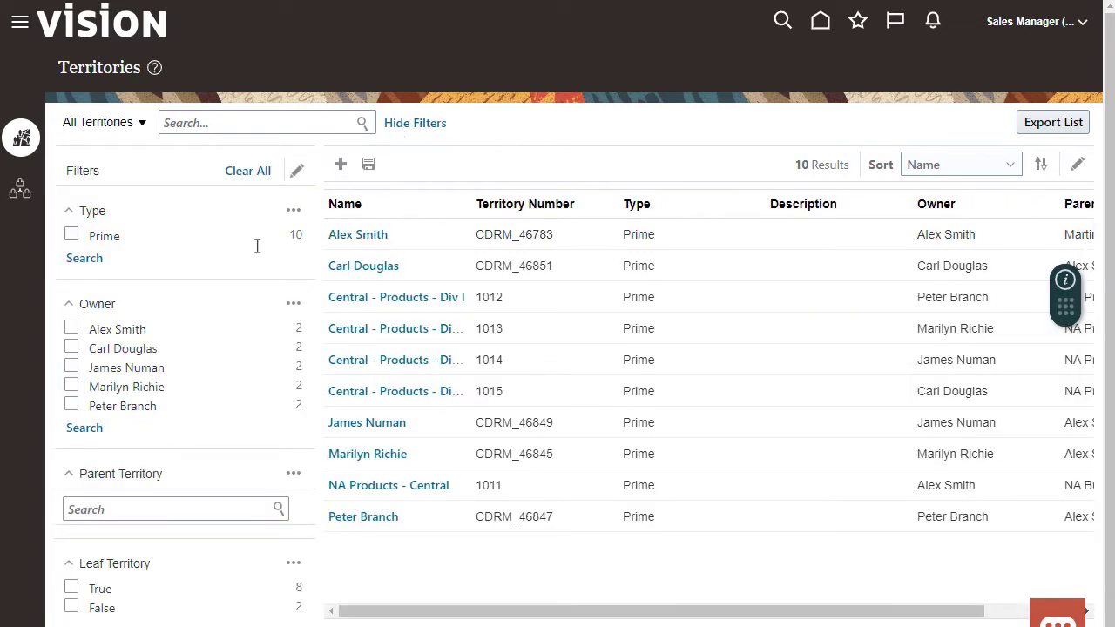
click(71, 405)
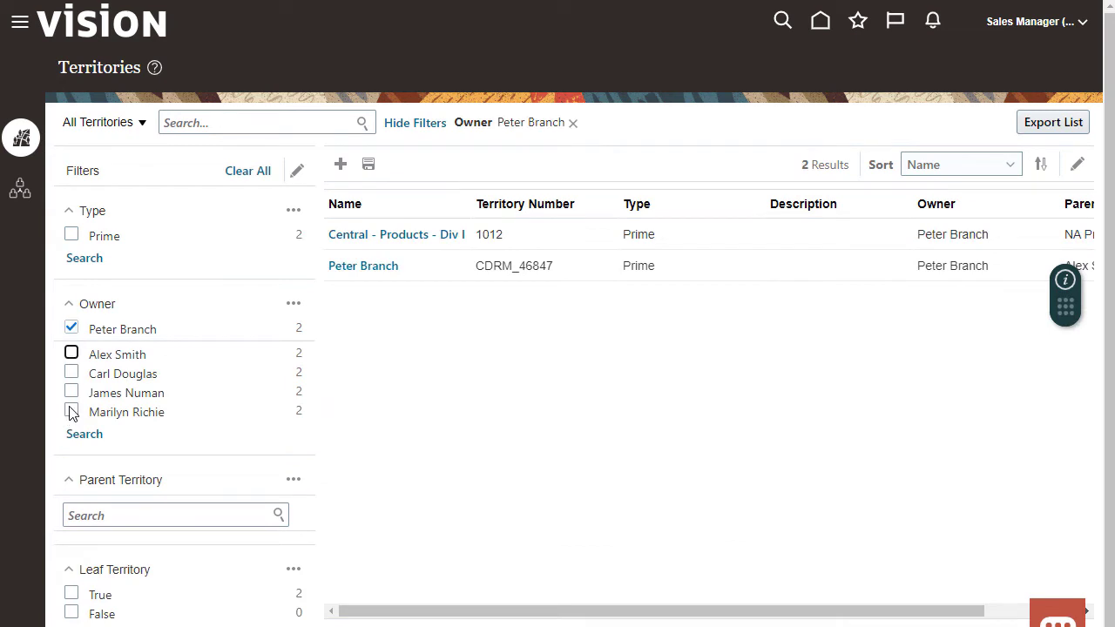
Step: Start a new territory with Central - Products - Div I as its parent and continue to details
click(340, 166)
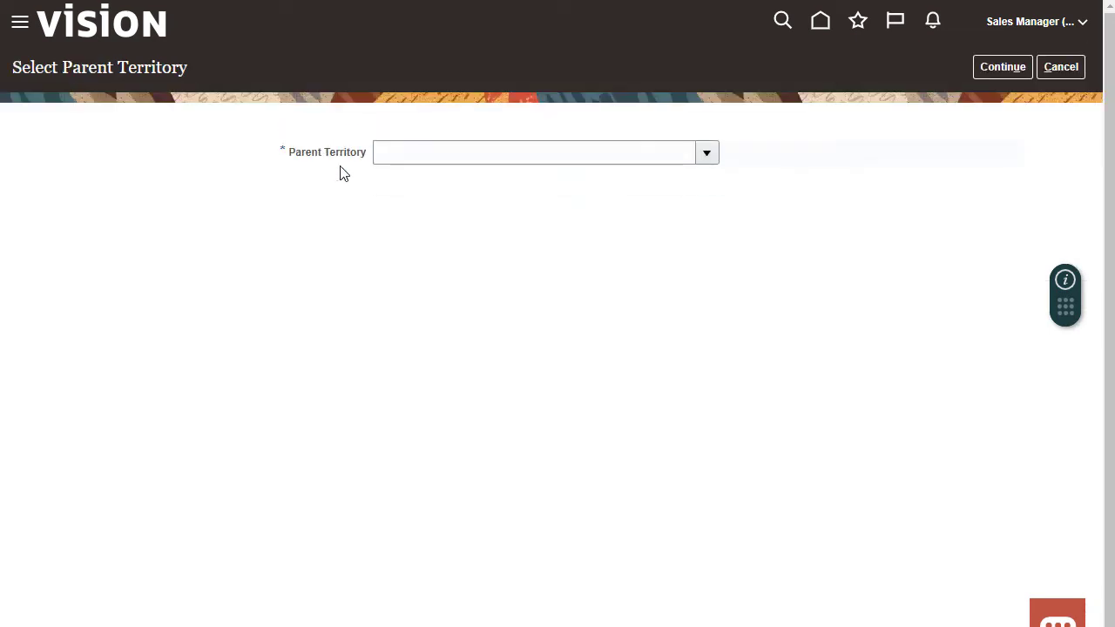
click(708, 155)
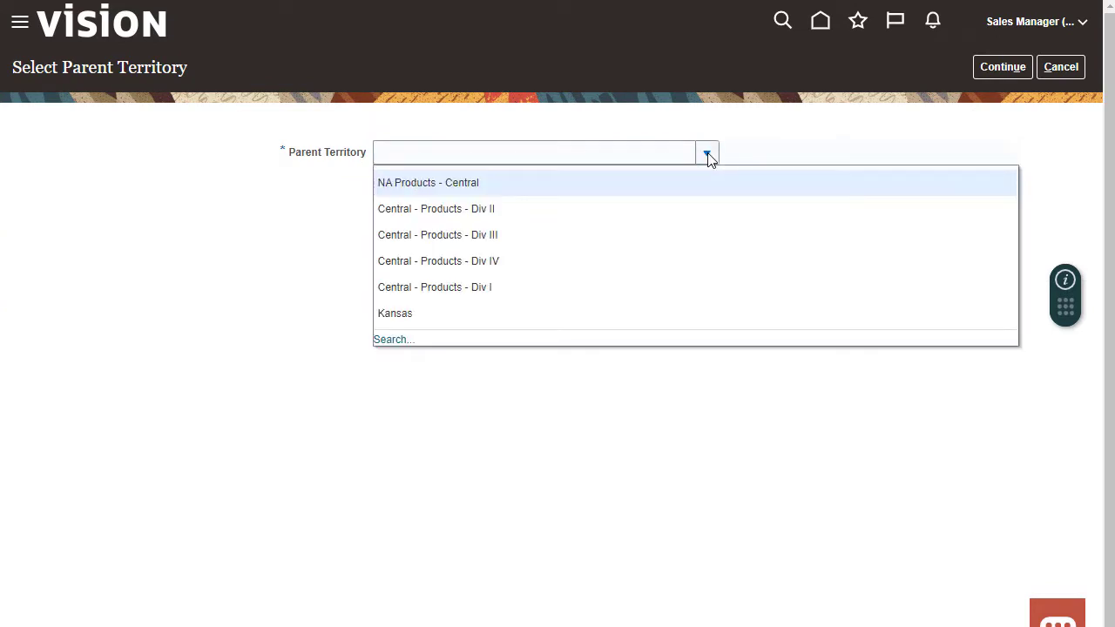
click(511, 287)
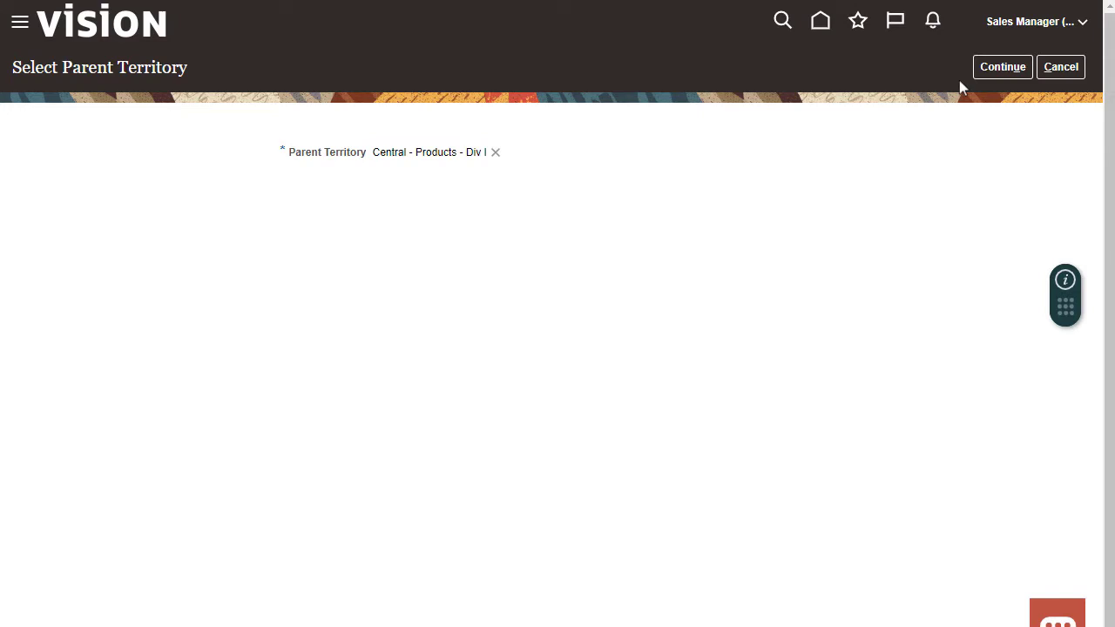
click(996, 63)
Step: Name the new territory Kansas, save and continue, and view its Actions menu
click(494, 159)
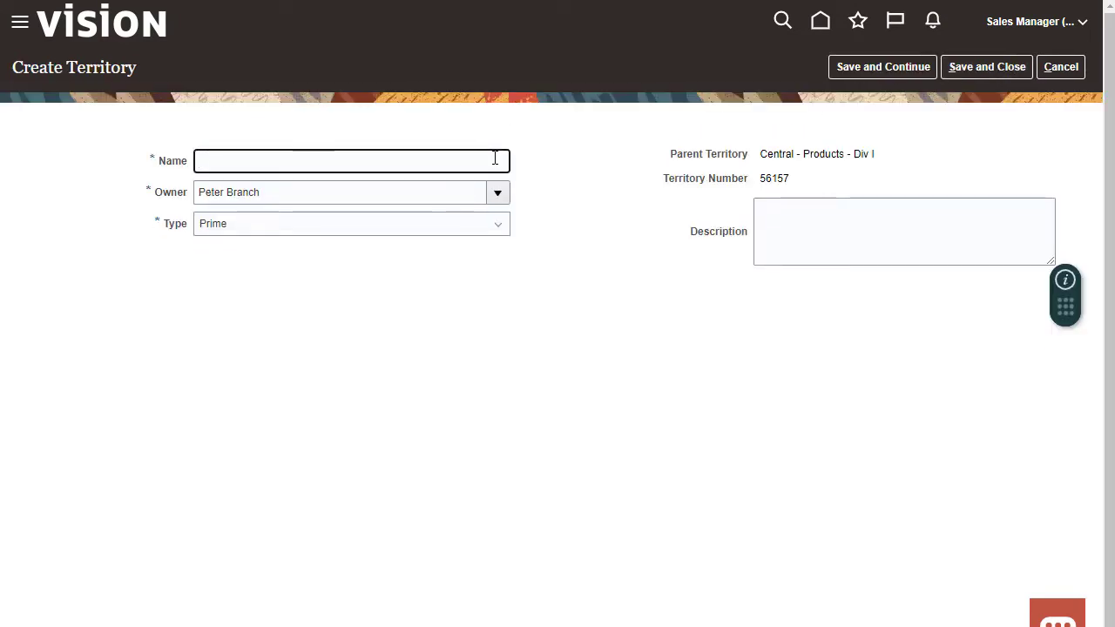
text(Kansas)
click(883, 66)
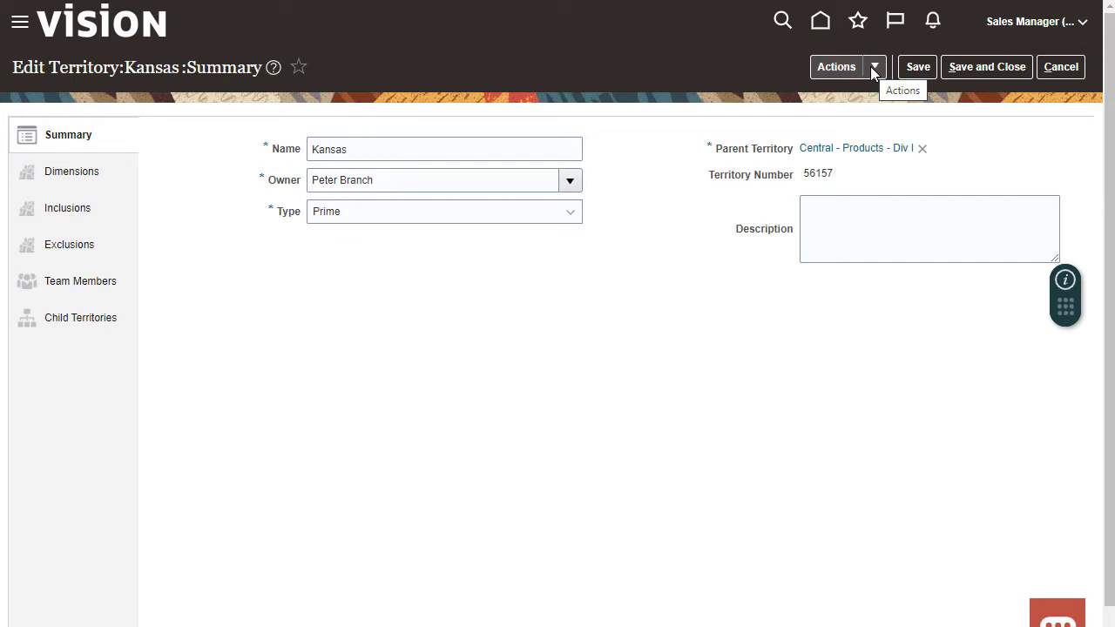
click(873, 66)
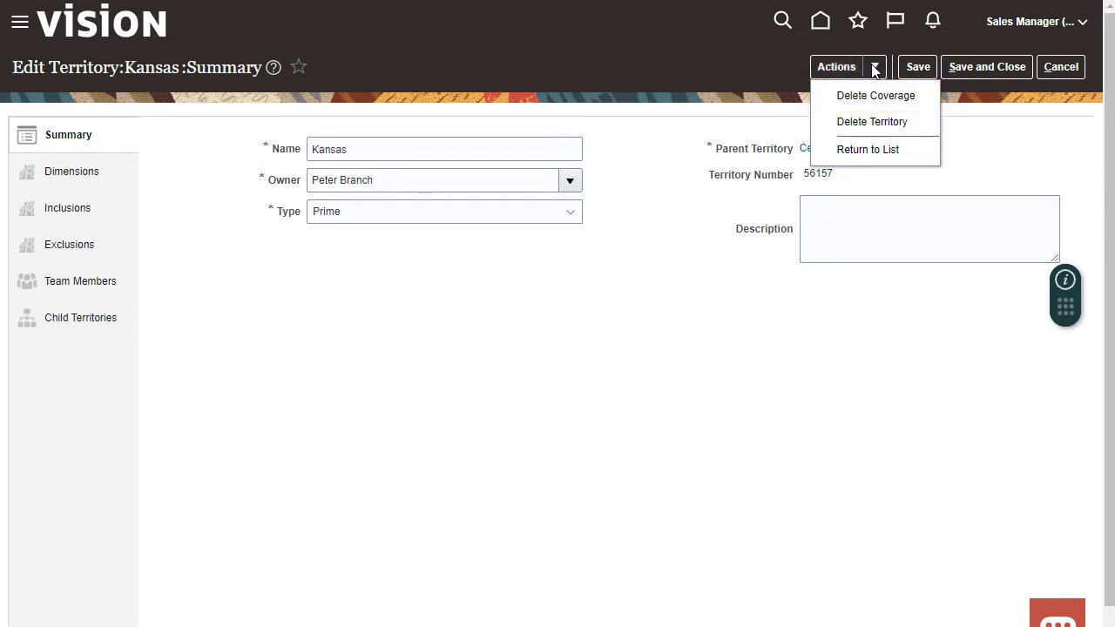
Step: Review Kansas's dimensions and bring up its Edit Dimensions and Coverages editor
click(74, 171)
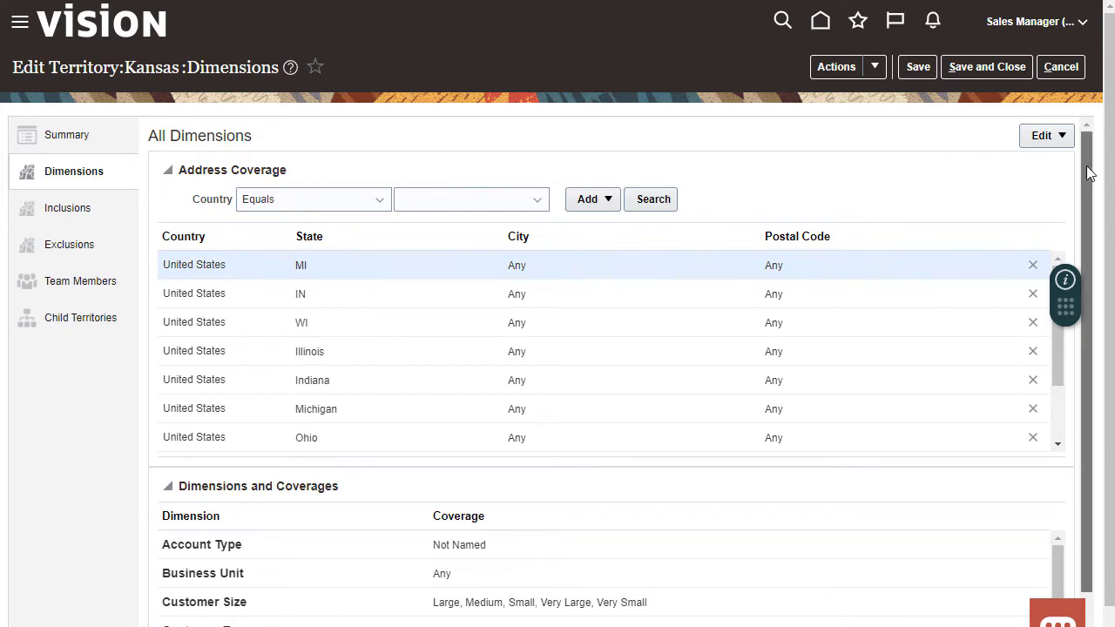
mouse_move(1088, 174)
mouse_down()
mouse_move(1093, 265)
mouse_move(1094, 175)
mouse_up()
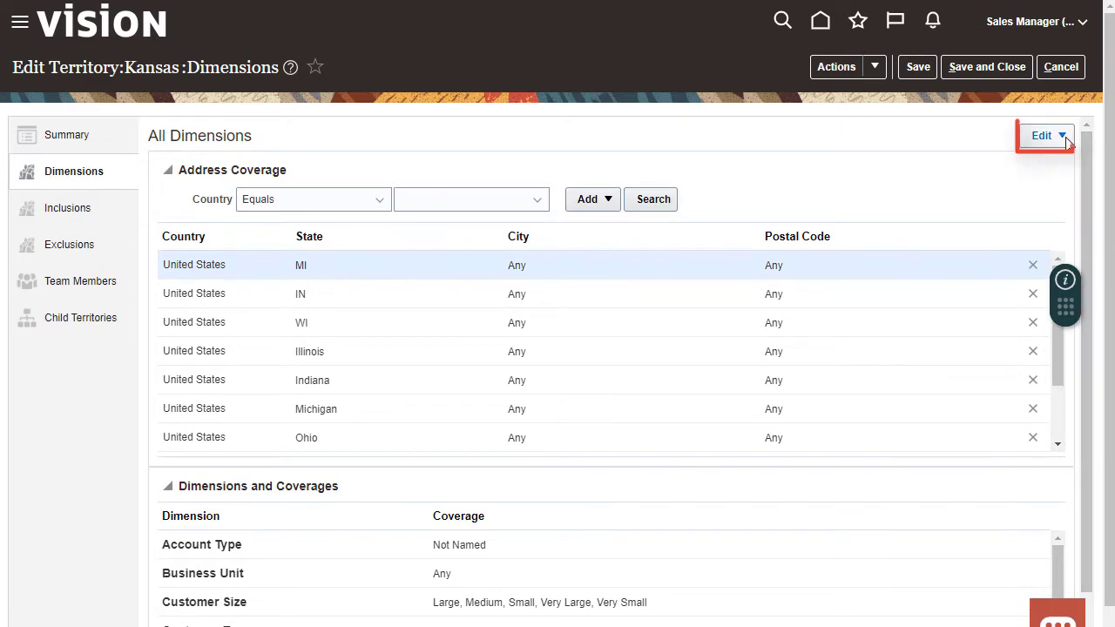
click(1064, 136)
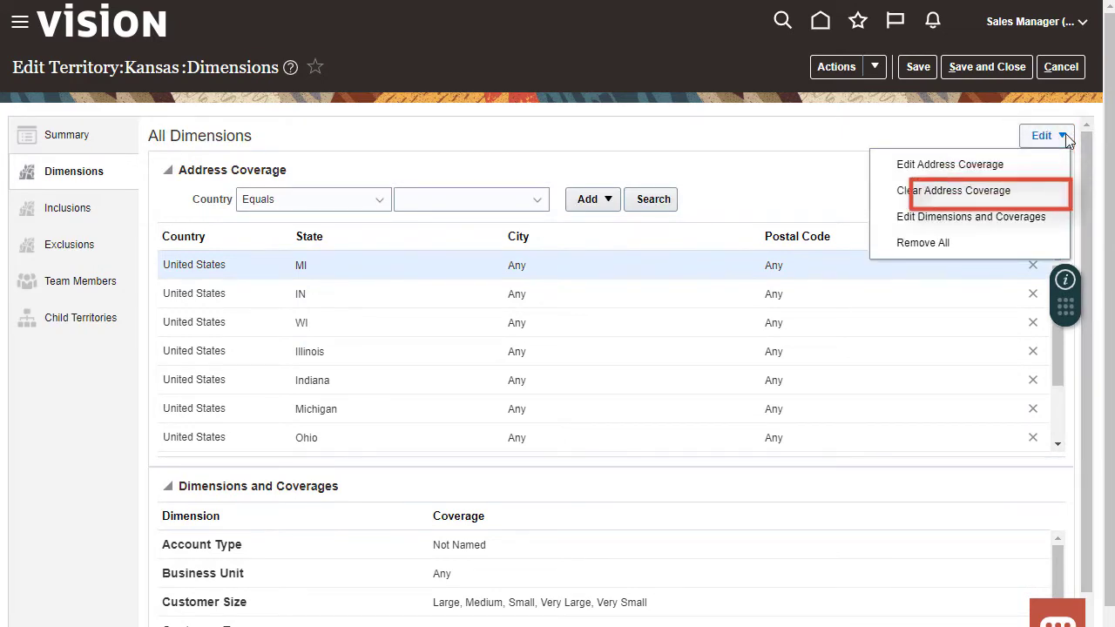
click(970, 217)
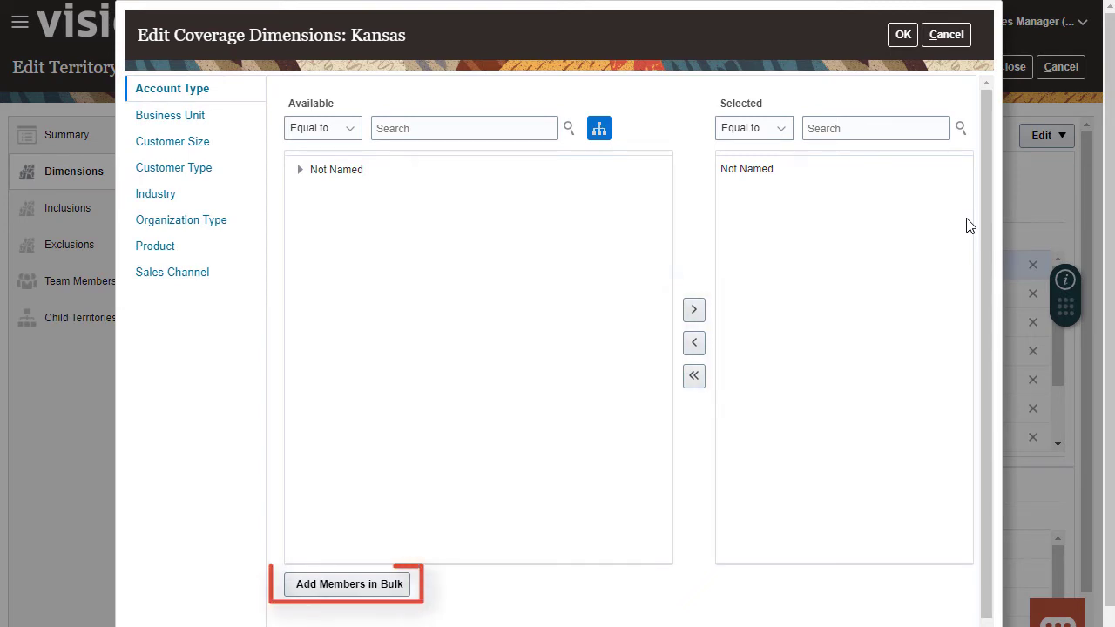
scroll(983, 263, down, 1)
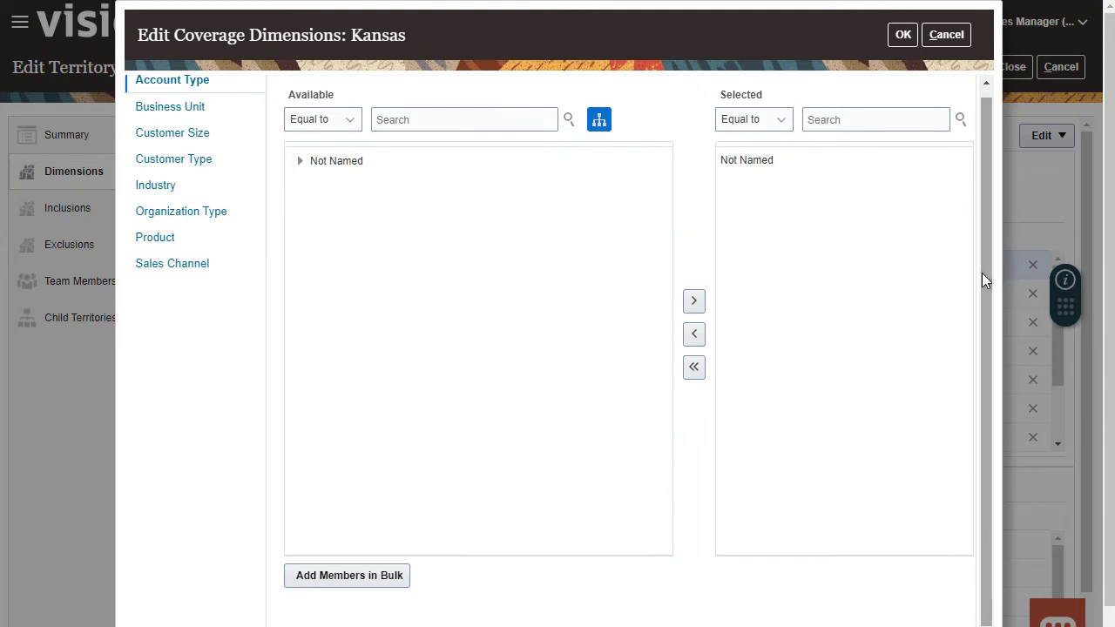
Step: Accept the coverage dimensions with Account Type as Not Named and return to the dimensions overview
click(339, 576)
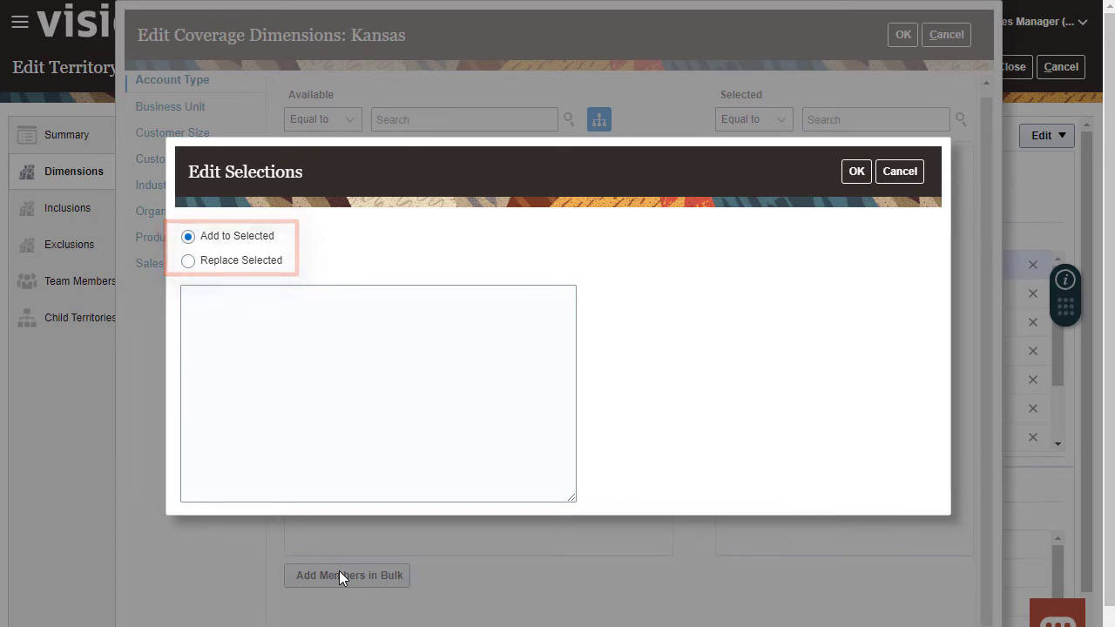
click(900, 170)
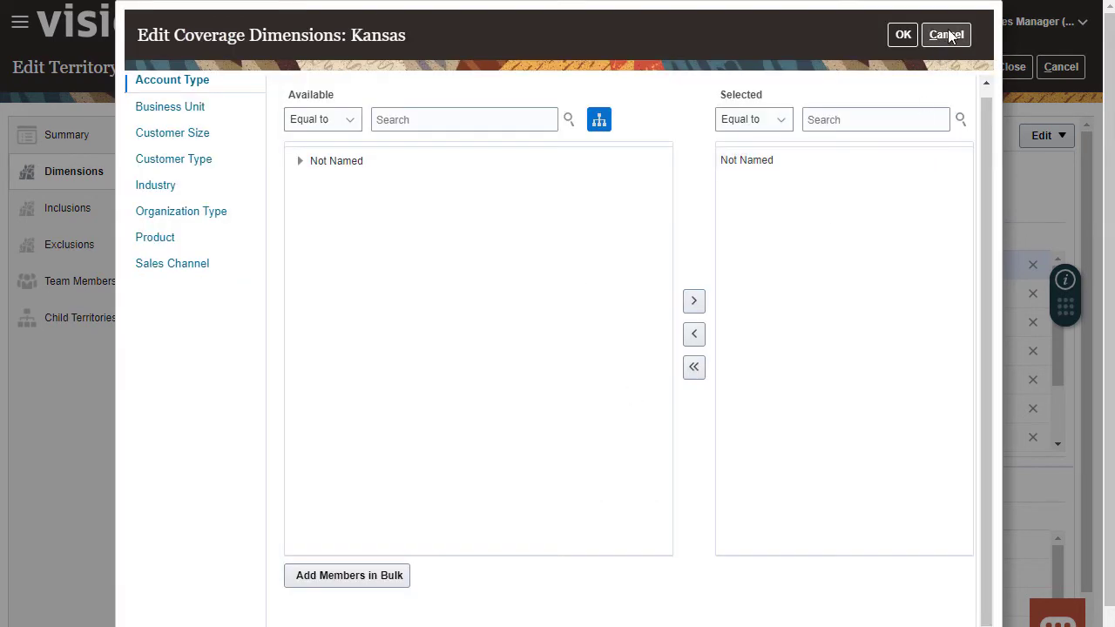
click(904, 34)
click(1046, 135)
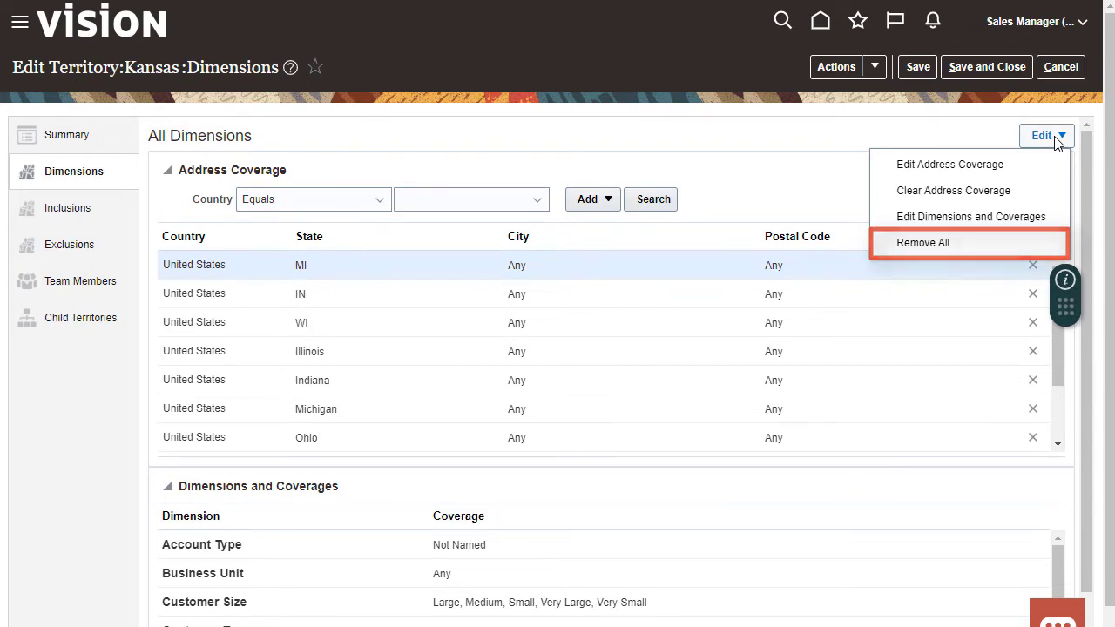
click(1056, 139)
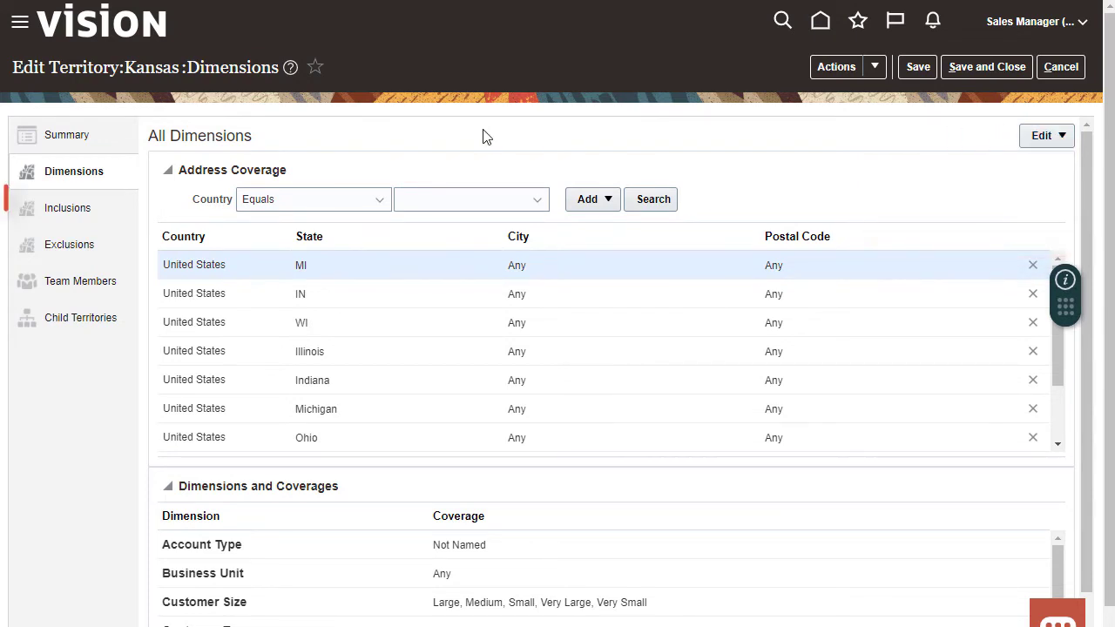
Step: Review Kansas's empty Inclusions and Exclusions, then its Team Members list
click(68, 209)
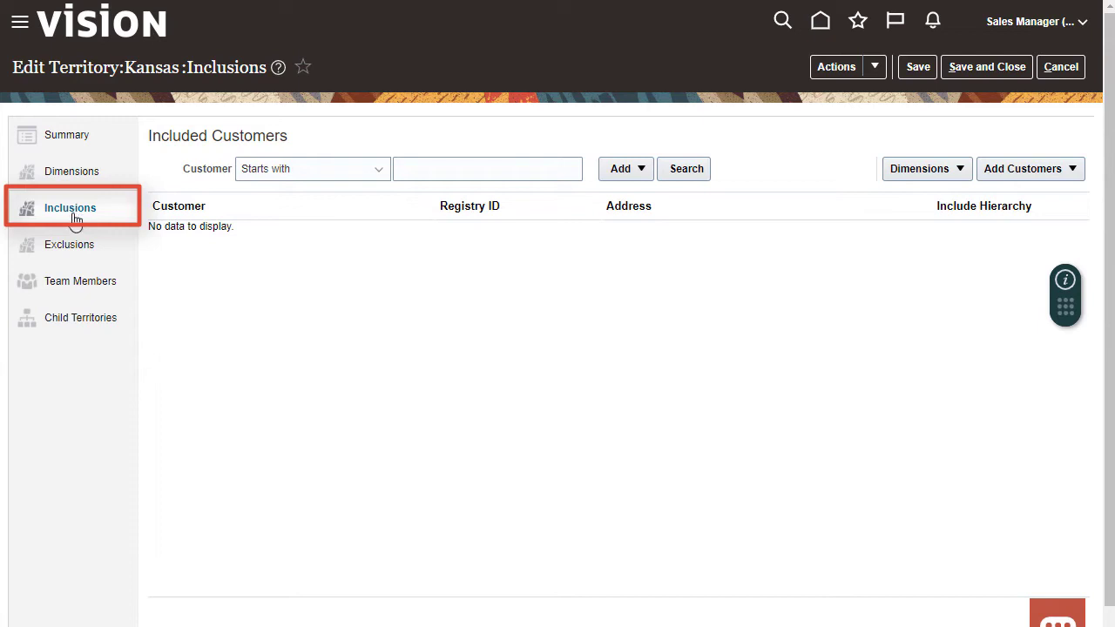
click(69, 245)
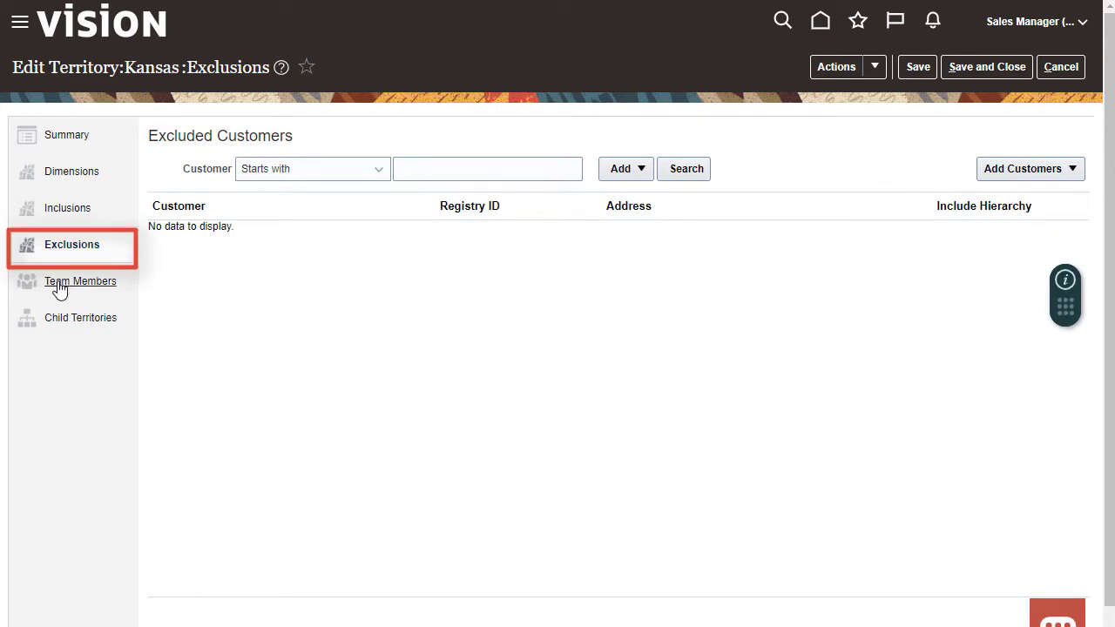
click(70, 282)
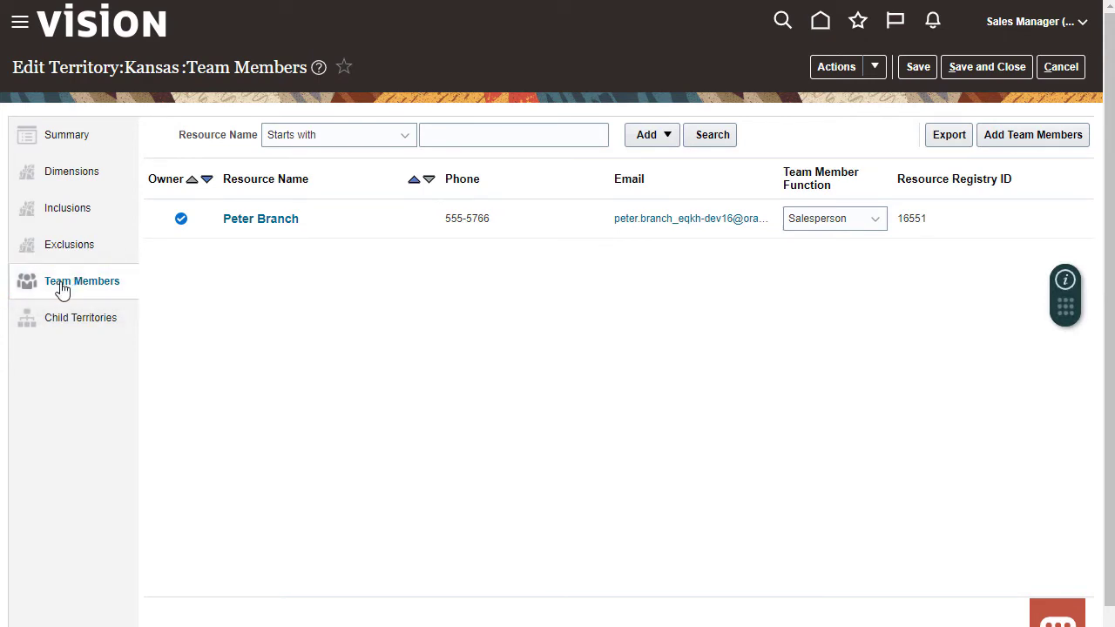
click(253, 224)
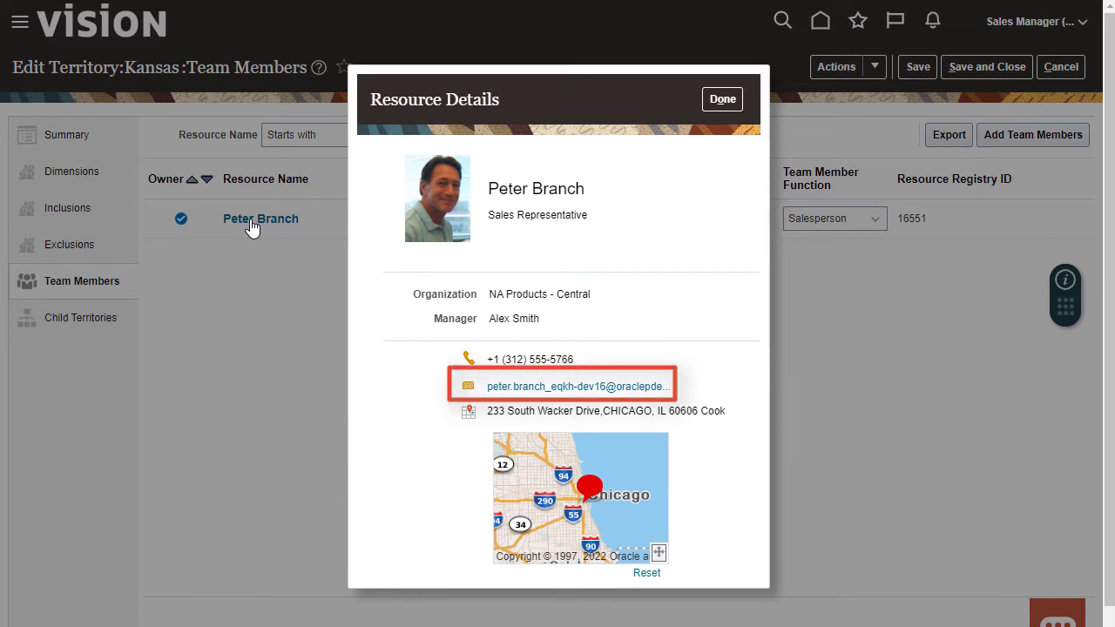
click(723, 98)
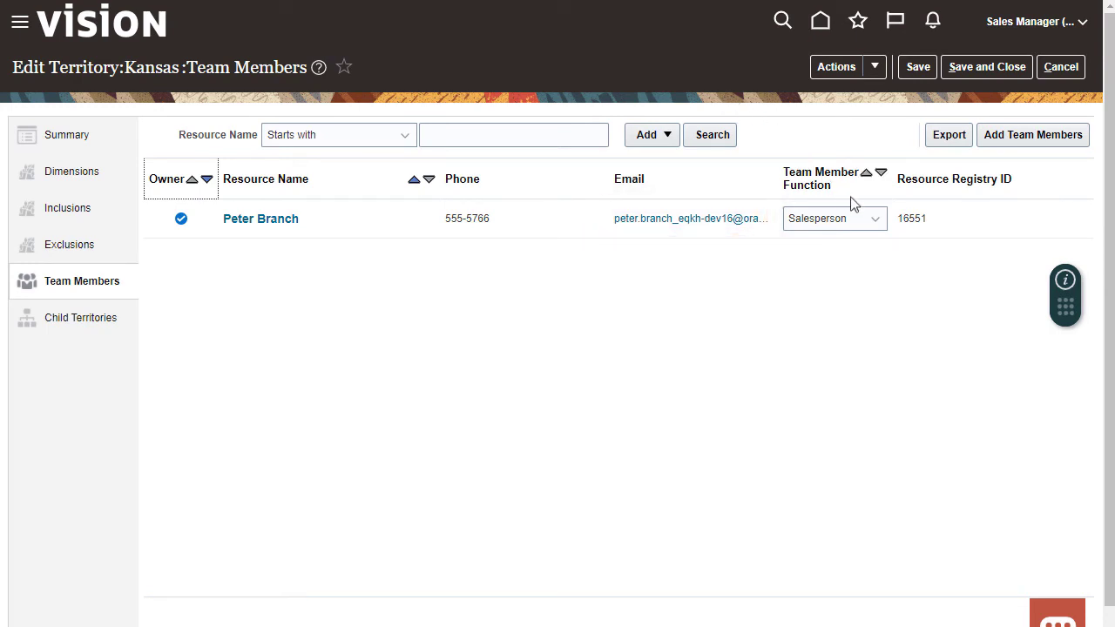
click(876, 220)
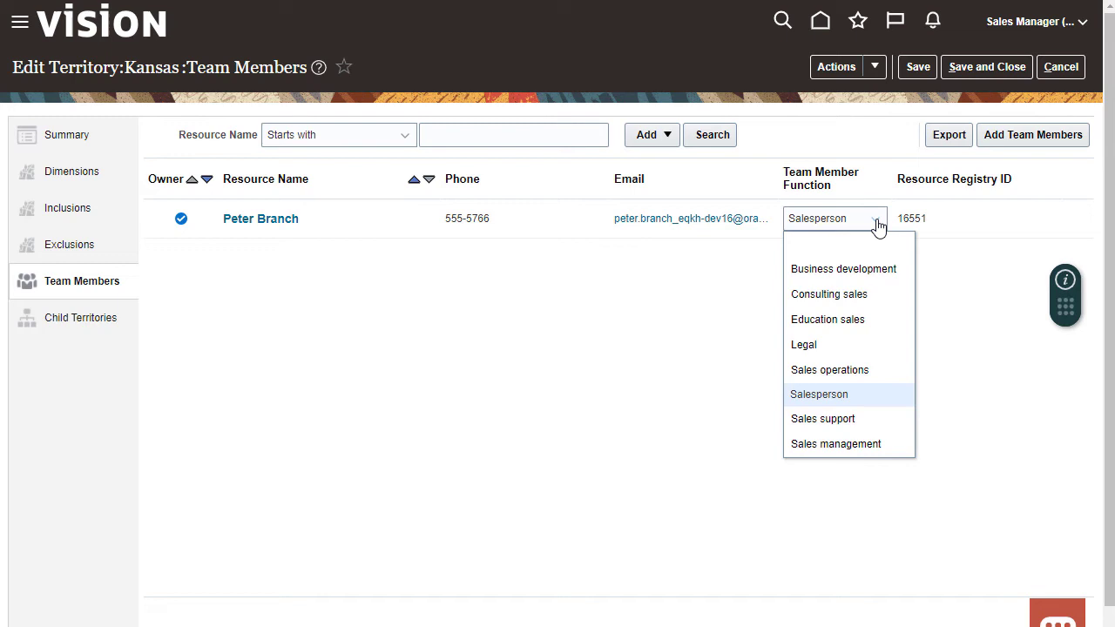
click(879, 226)
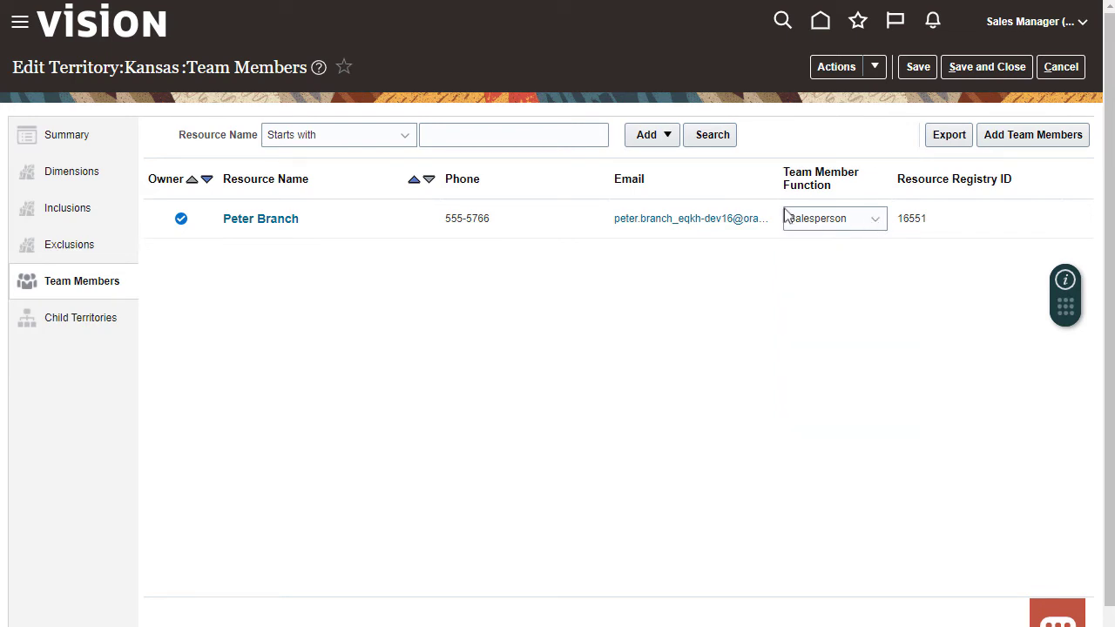
click(77, 132)
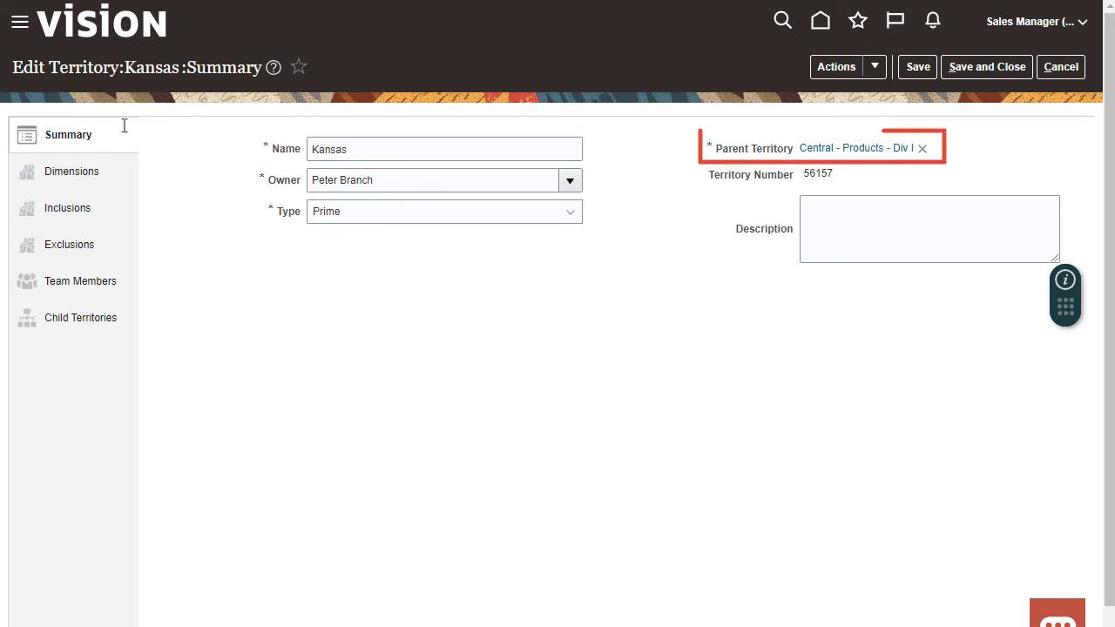
Step: Confirm Kansas appears under Central - Products - Div I's child territories and has none itself
click(891, 150)
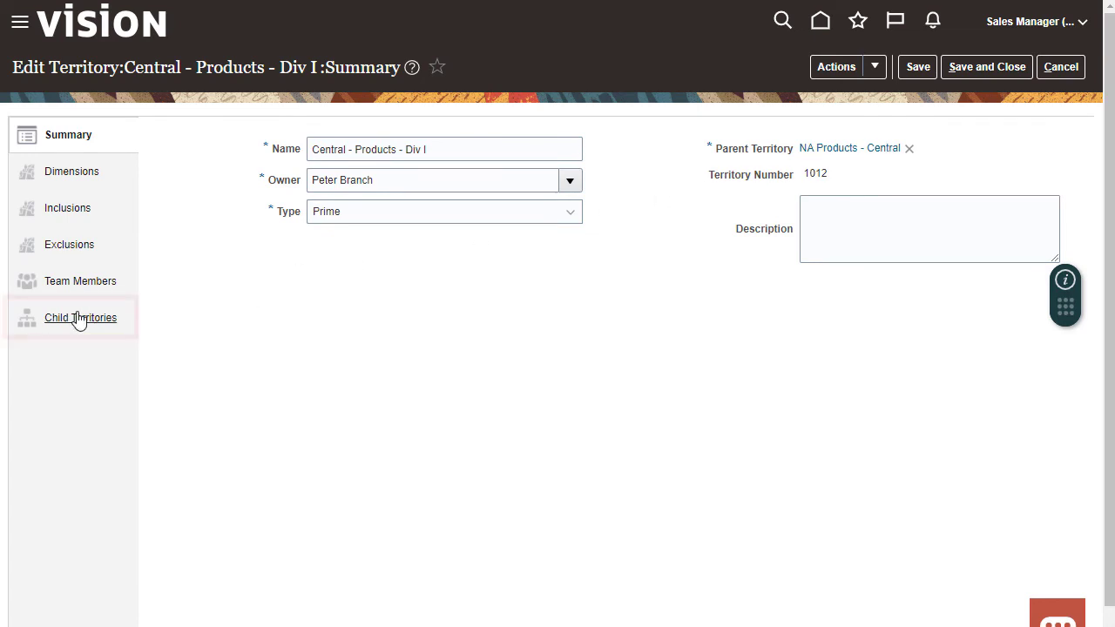
click(79, 318)
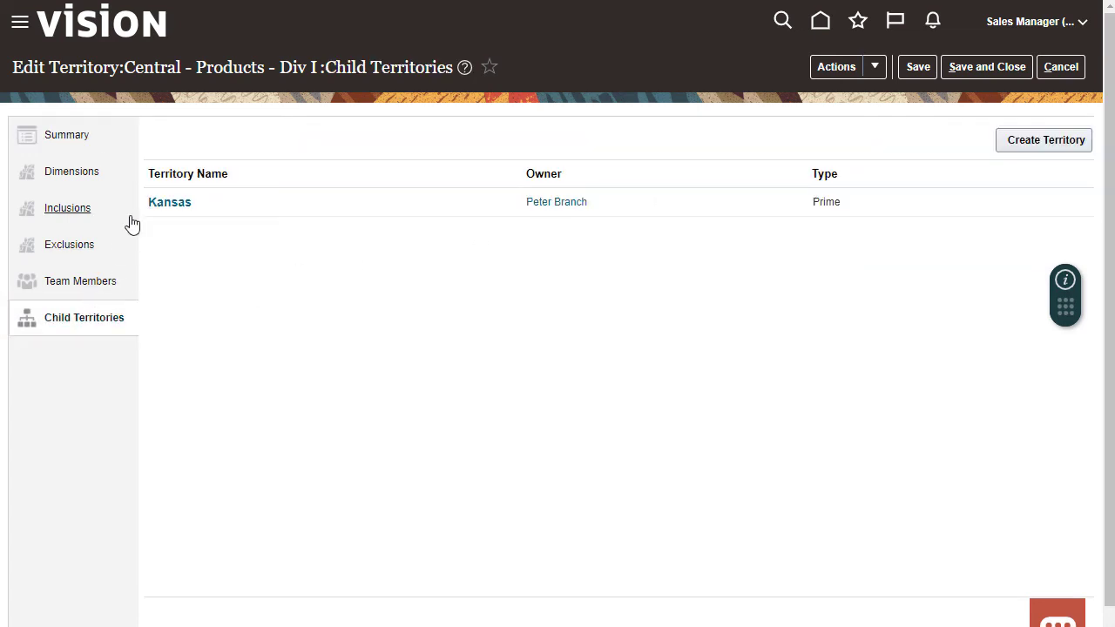
click(158, 202)
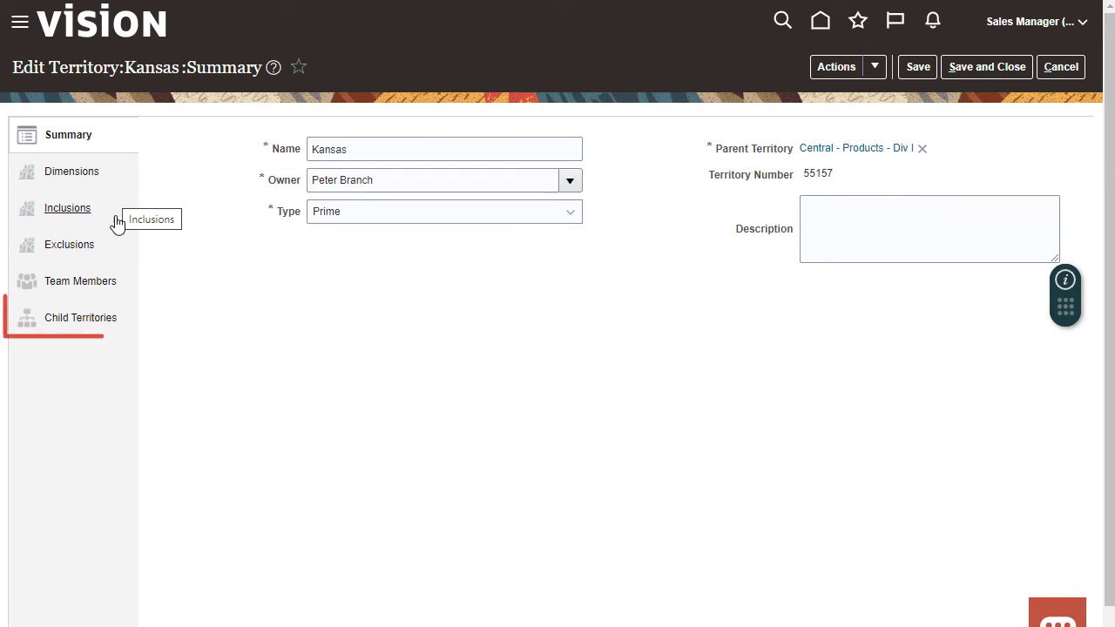
click(84, 317)
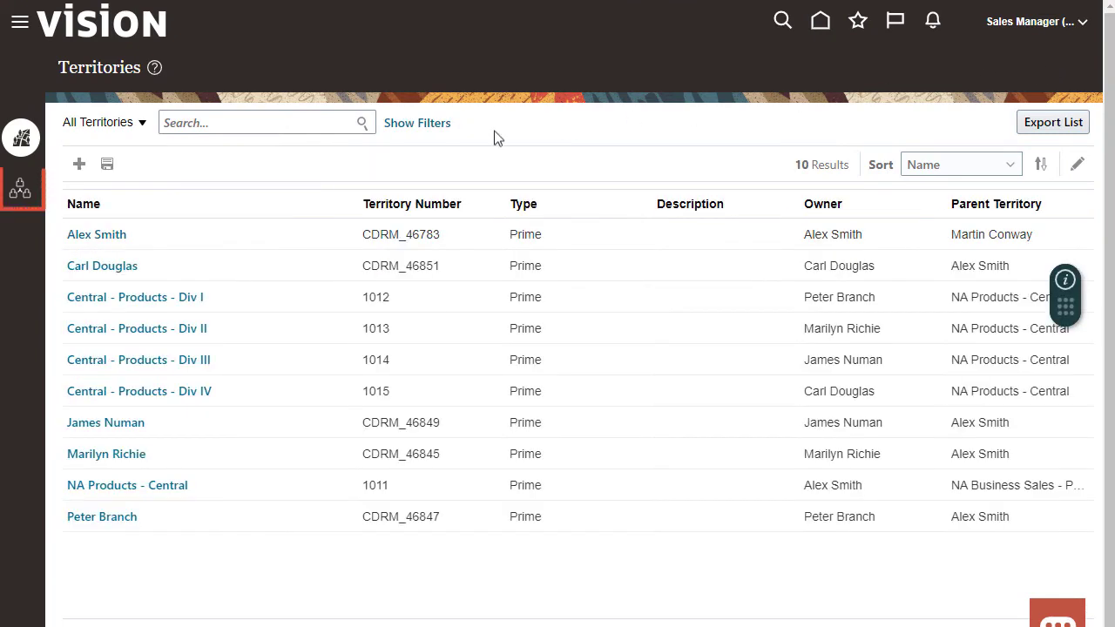
Step: Show the Active Territories work area with dimension columns like Product and Industry
click(21, 190)
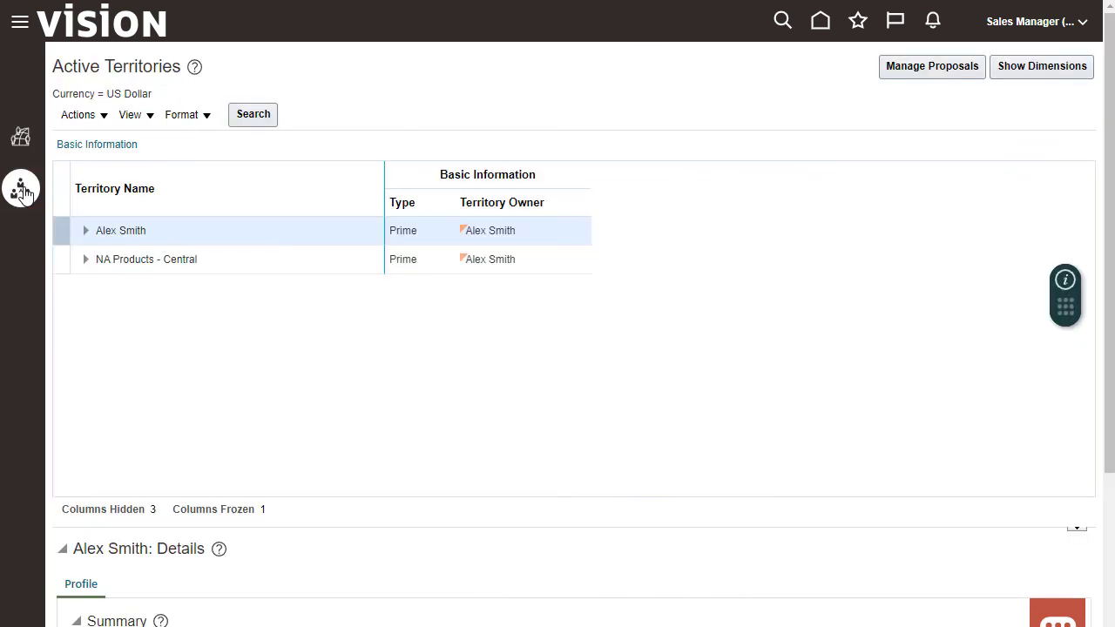
click(1041, 66)
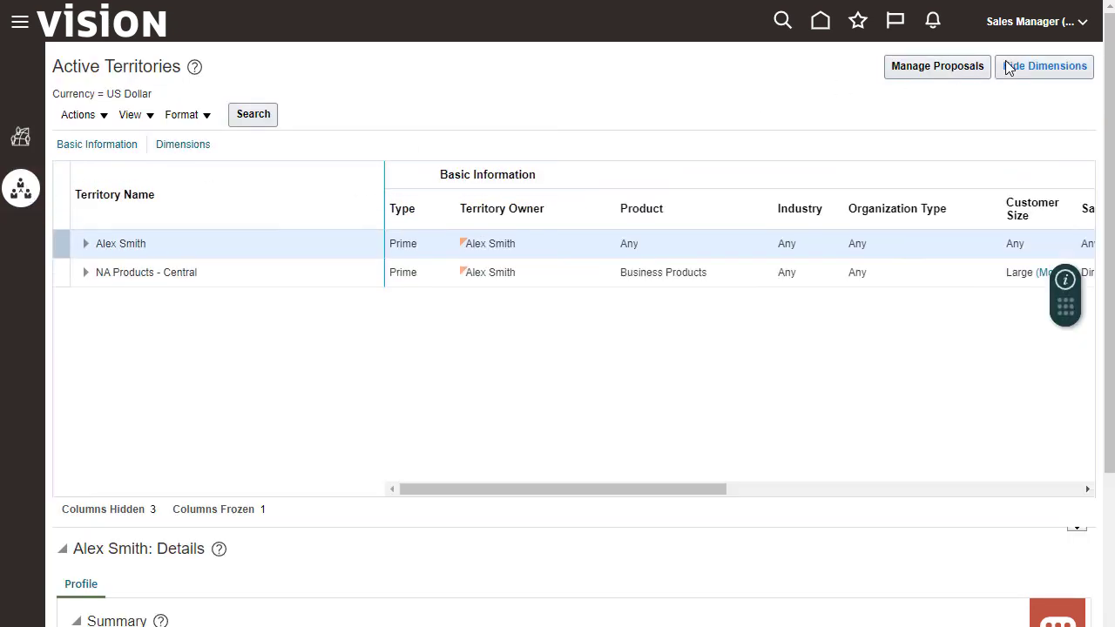